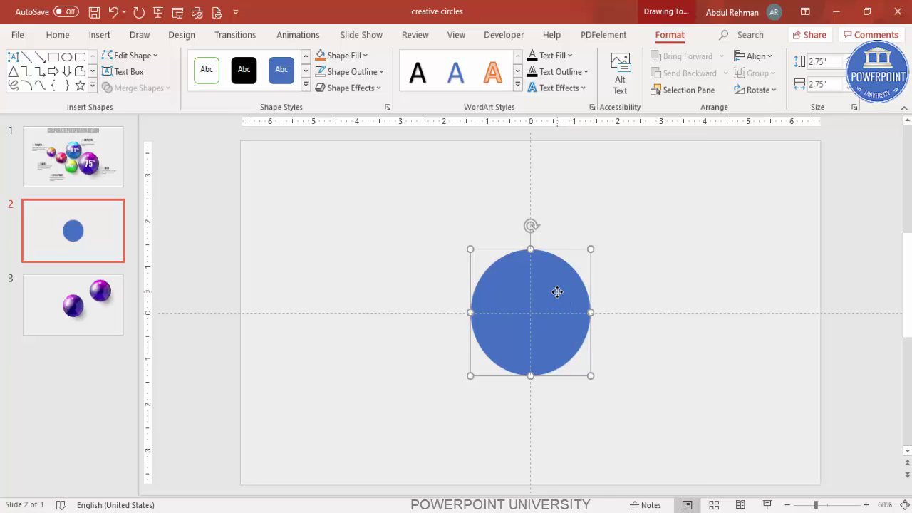
Step: Give the circle a four-stop linear gradient fill at 270°, deep blue fading to purple at the top
right_click(557, 293)
left_click(627, 475)
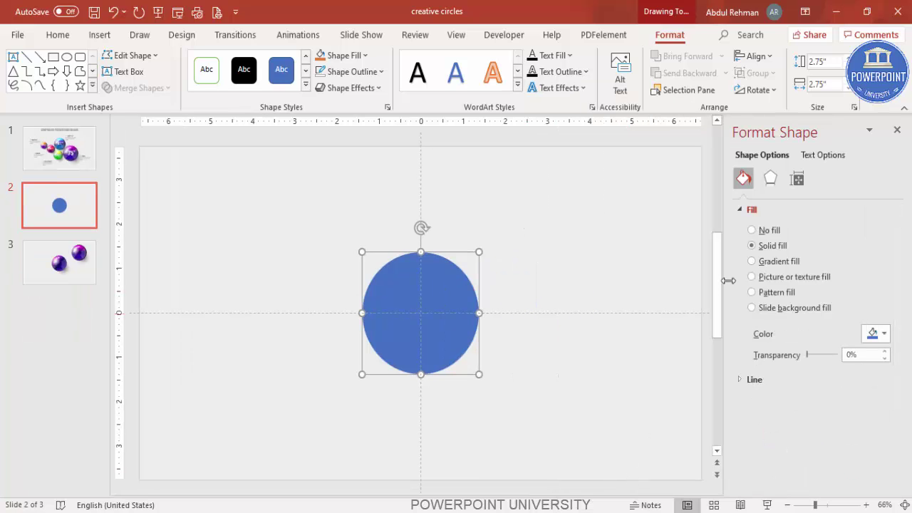
left_click(761, 266)
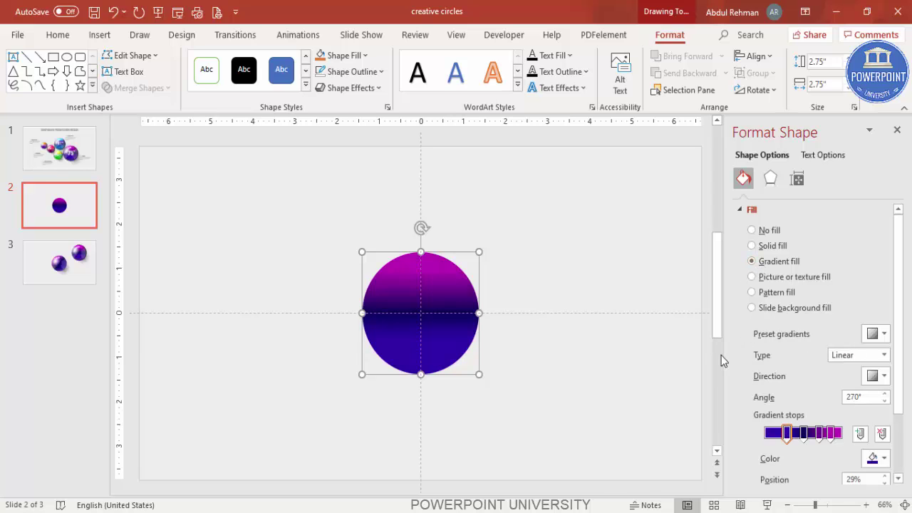
left_click_drag(724, 354, 587, 358)
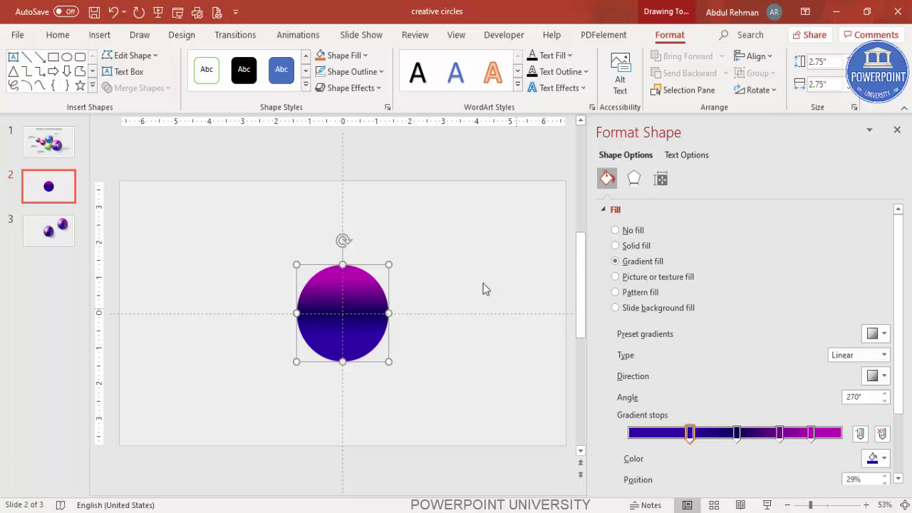
left_click_drag(588, 228, 707, 229)
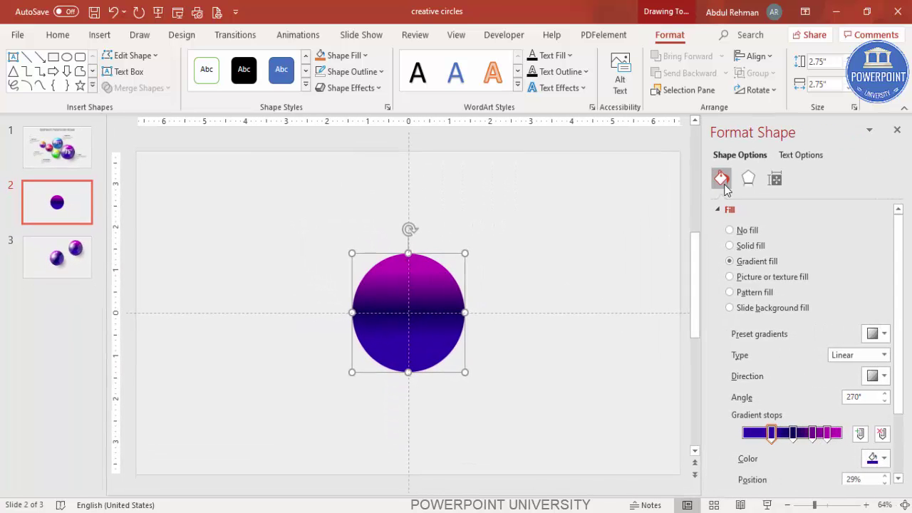
Step: Apply a top bevel to the gradient circle, 38.5 pt wide and 12.5 pt high
left_click(752, 180)
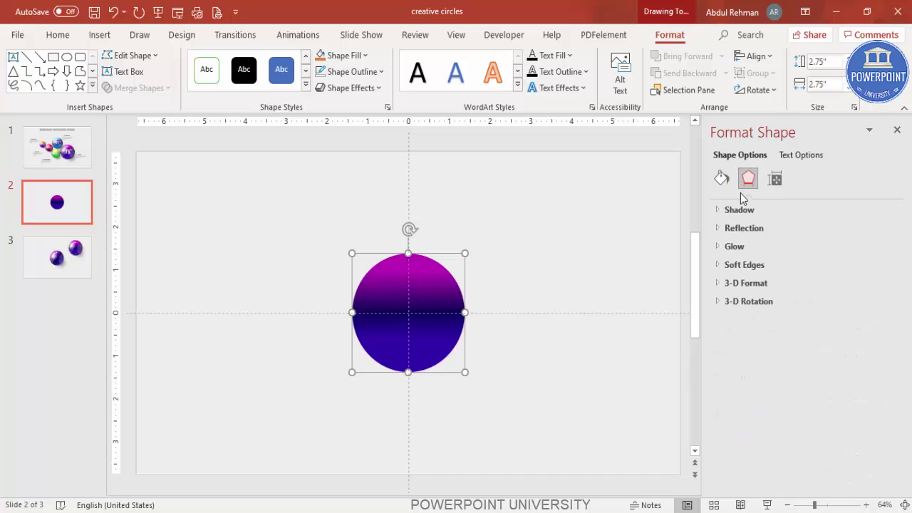
left_click(773, 282)
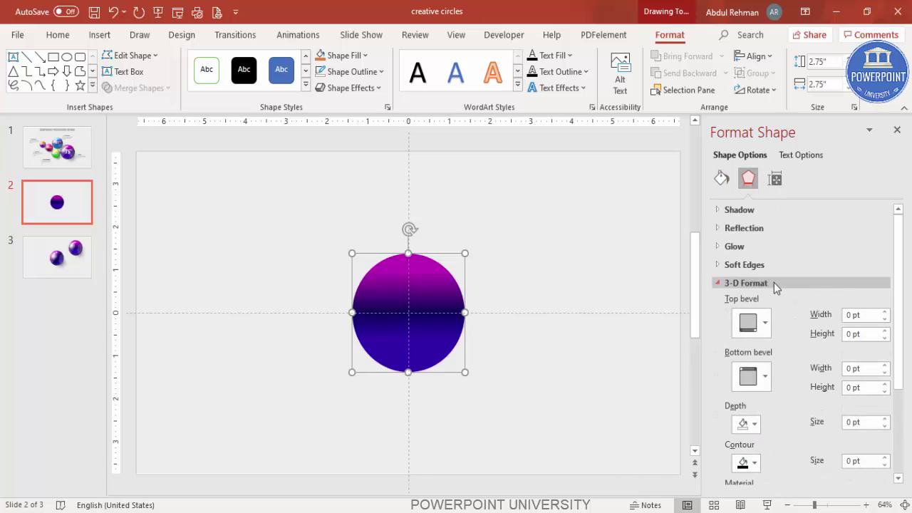
left_click(761, 329)
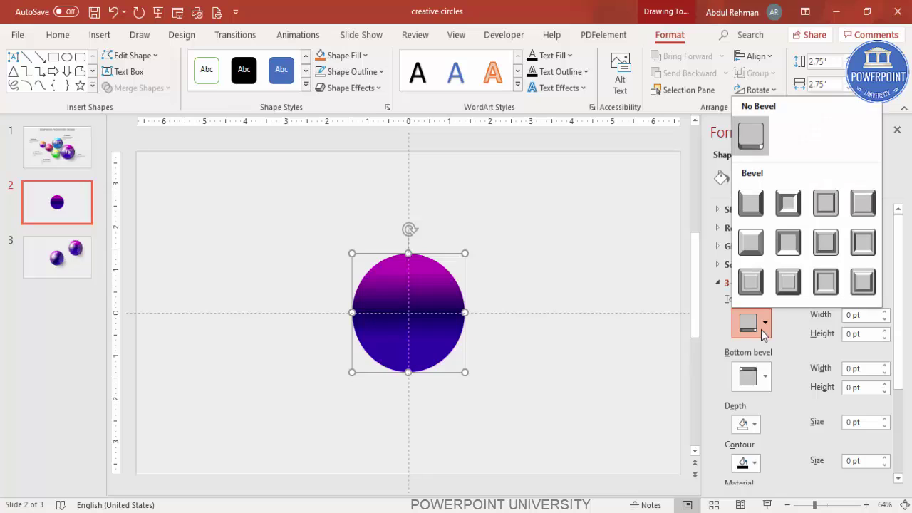
left_click(755, 218)
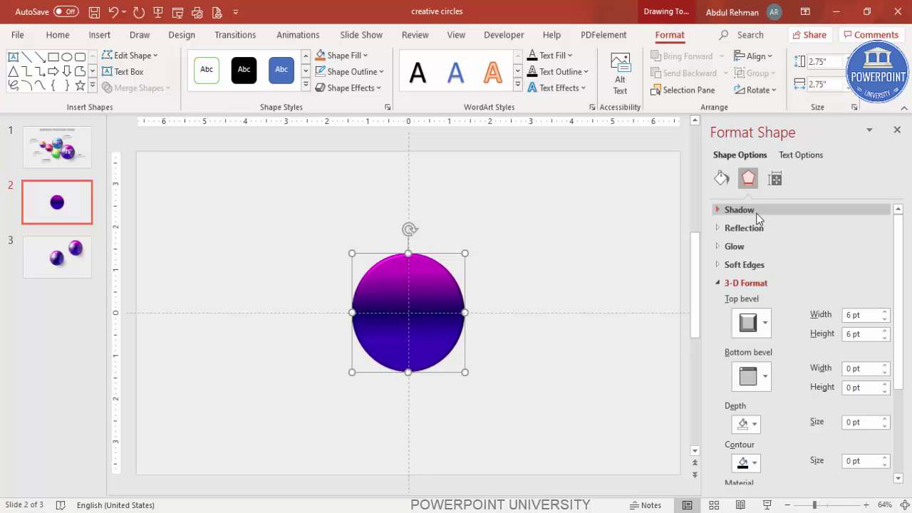
left_click(885, 312)
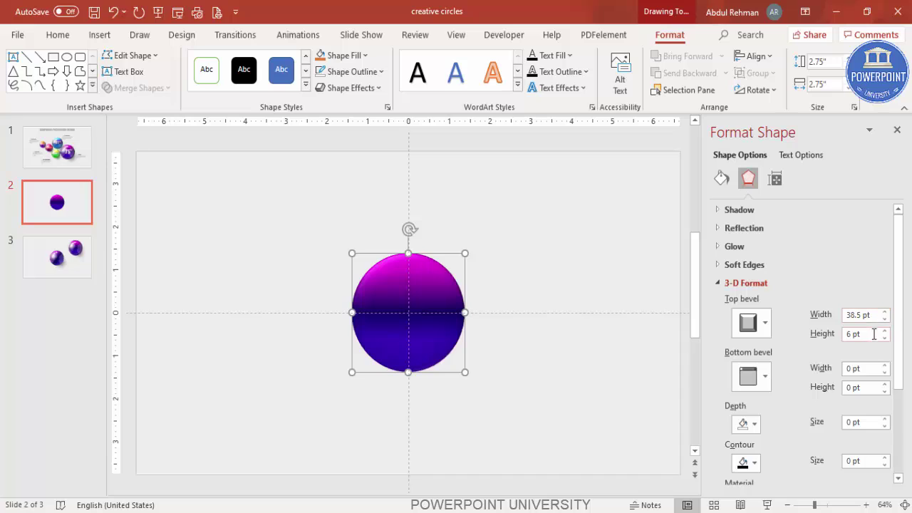
left_click(885, 331)
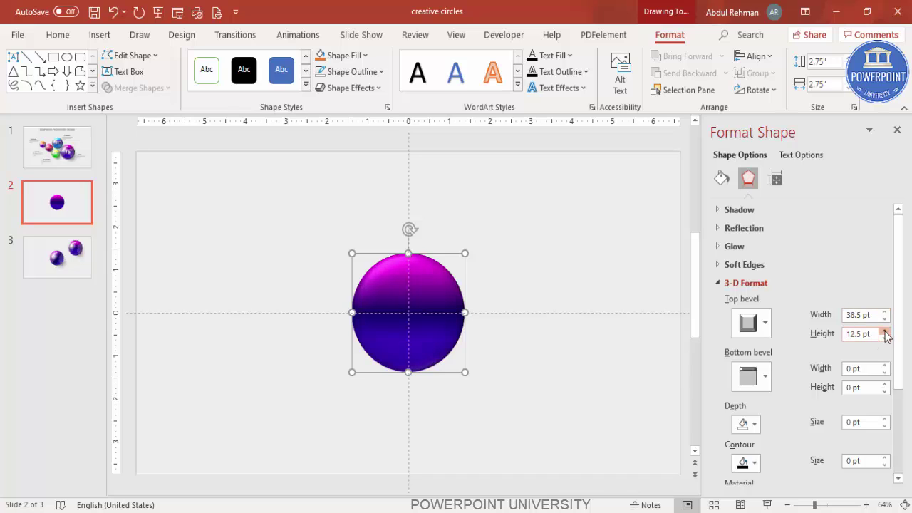
left_click(508, 263)
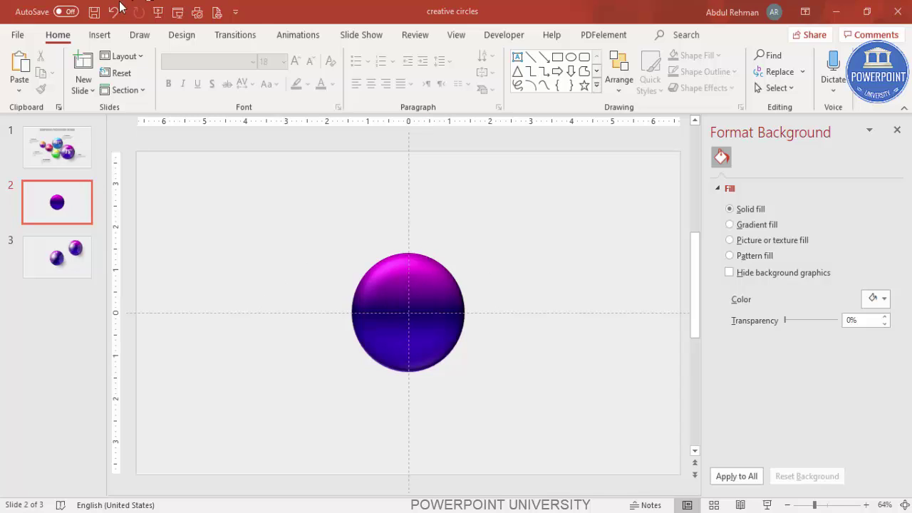
Step: Draw a hollow circle left of the sphere and size it 2.75" by 2.75"
left_click(99, 34)
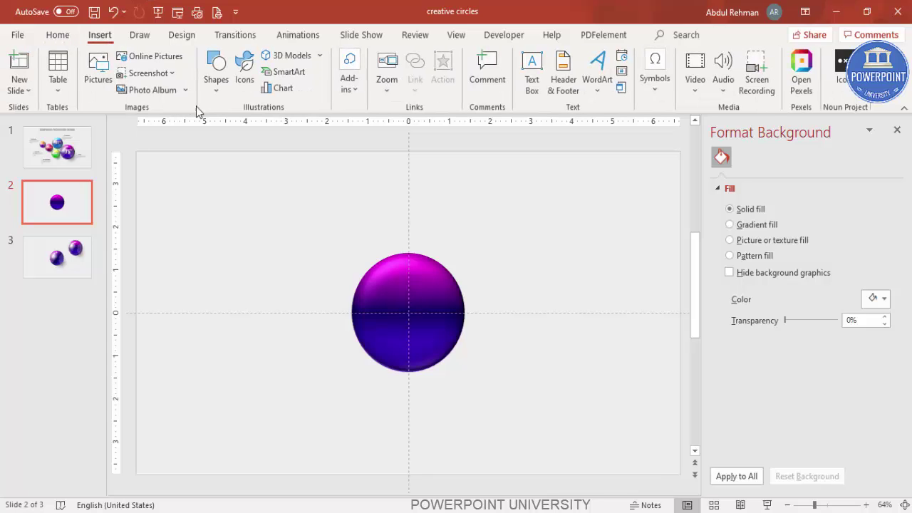
left_click(207, 92)
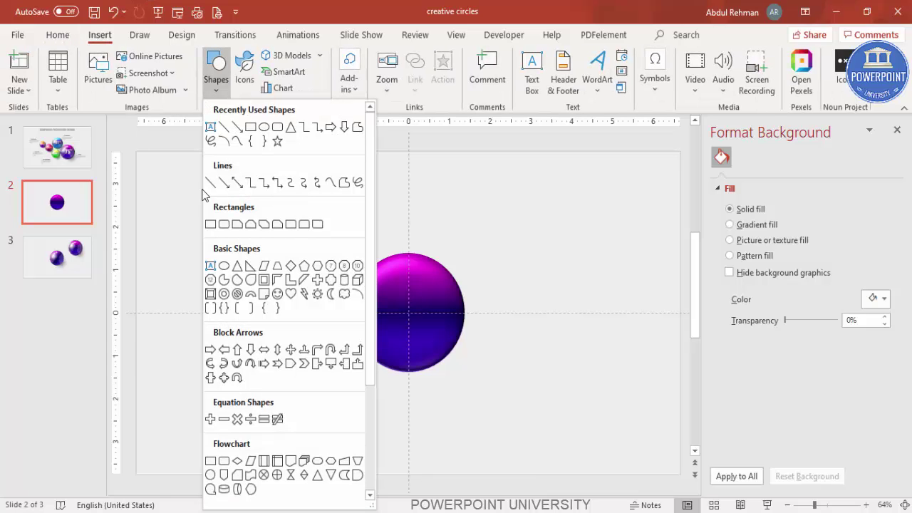
left_click(224, 294)
left_click_drag(236, 305, 278, 349)
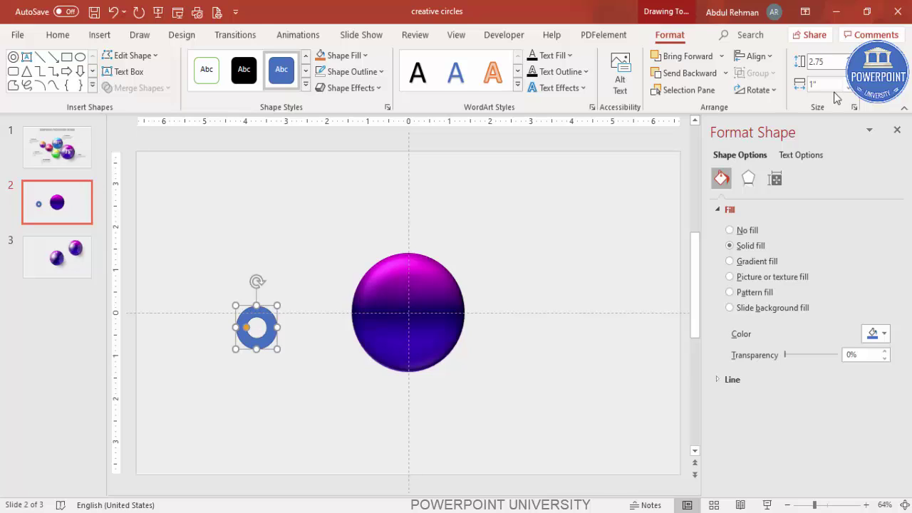
left_click(828, 85)
type("2.7")
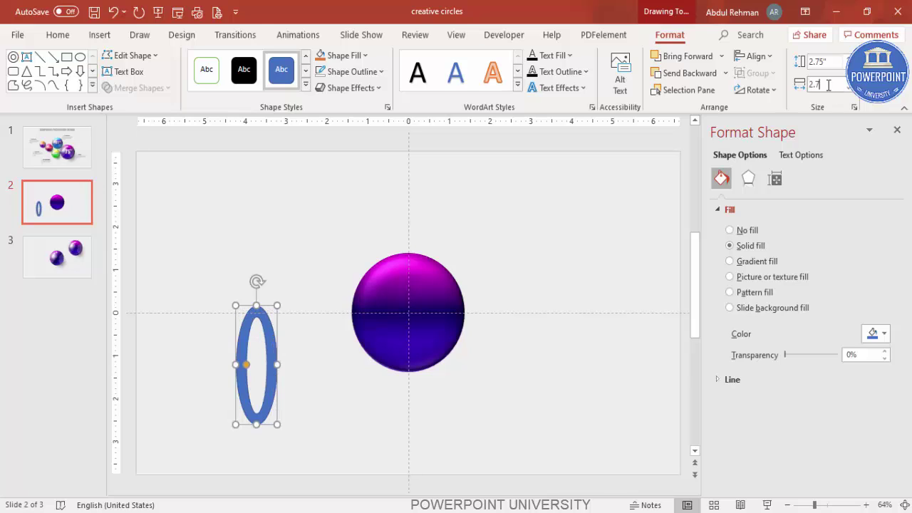
type("5")
key("Return")
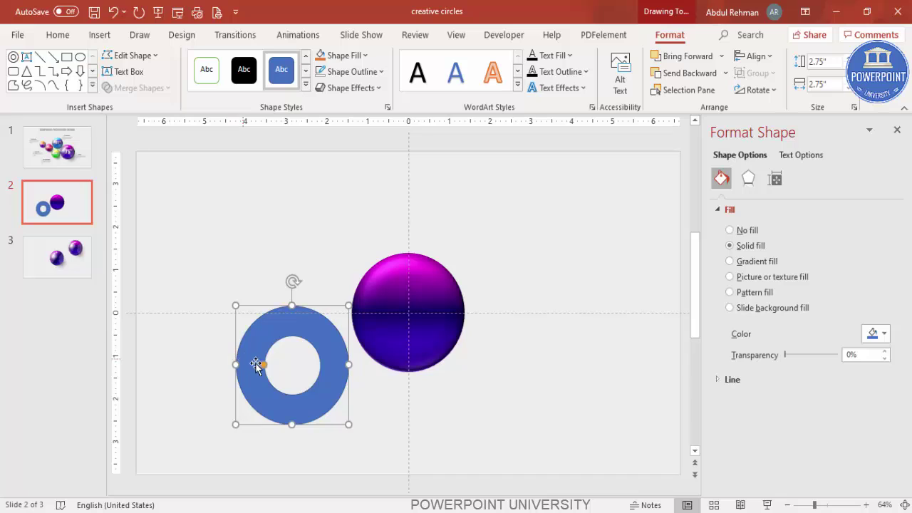
Step: Enlarge the ring's hole to thin its band and remove its outline
left_click_drag(261, 365, 251, 366)
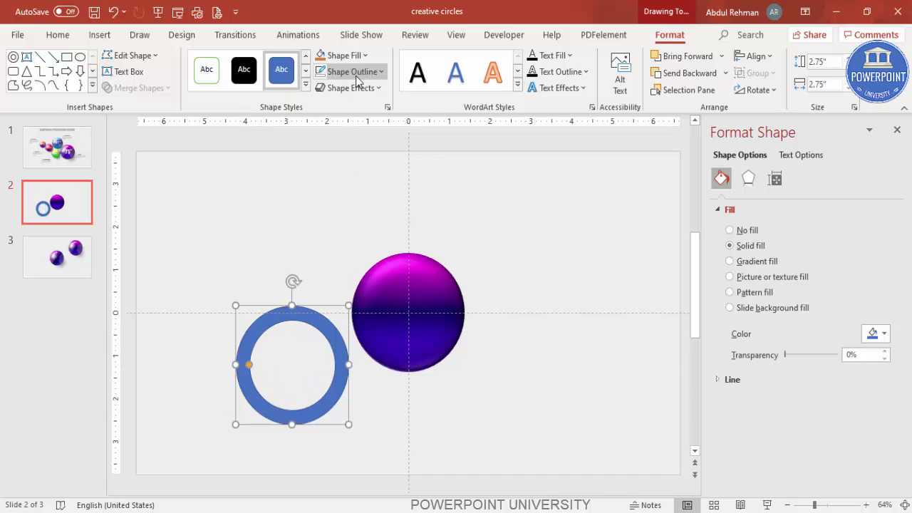
left_click(354, 72)
left_click(359, 266)
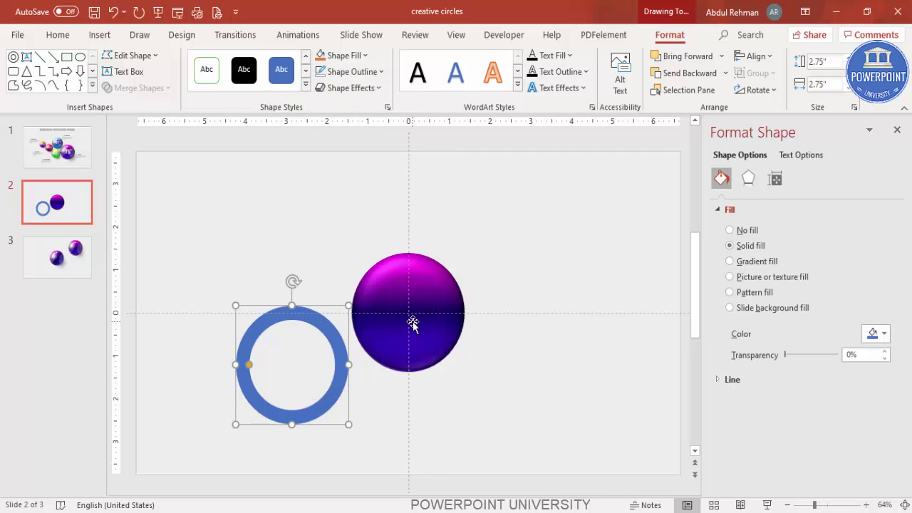
Step: Copy the ring to the upper left and centre the original over the sphere
key("ctrl+d")
left_click_drag(359, 338, 228, 201)
left_click(315, 330)
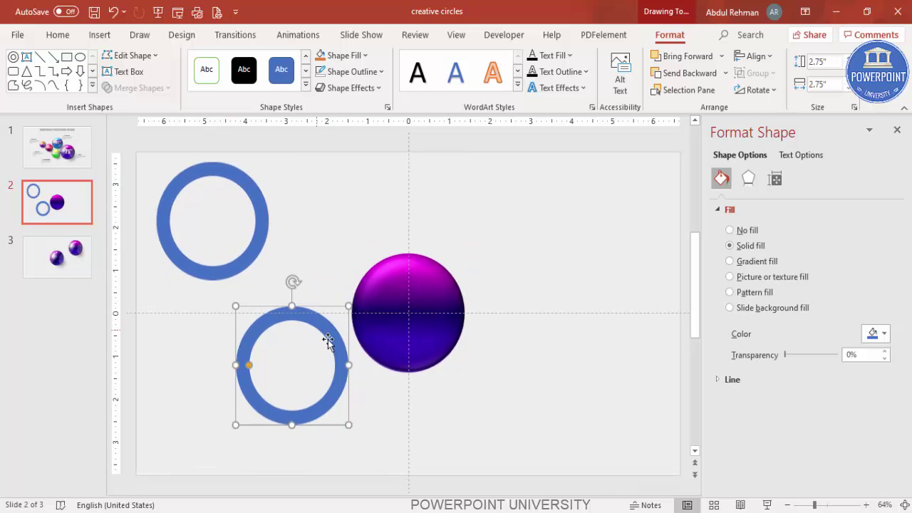
left_click(746, 60)
left_click(780, 95)
left_click(756, 57)
left_click(792, 156)
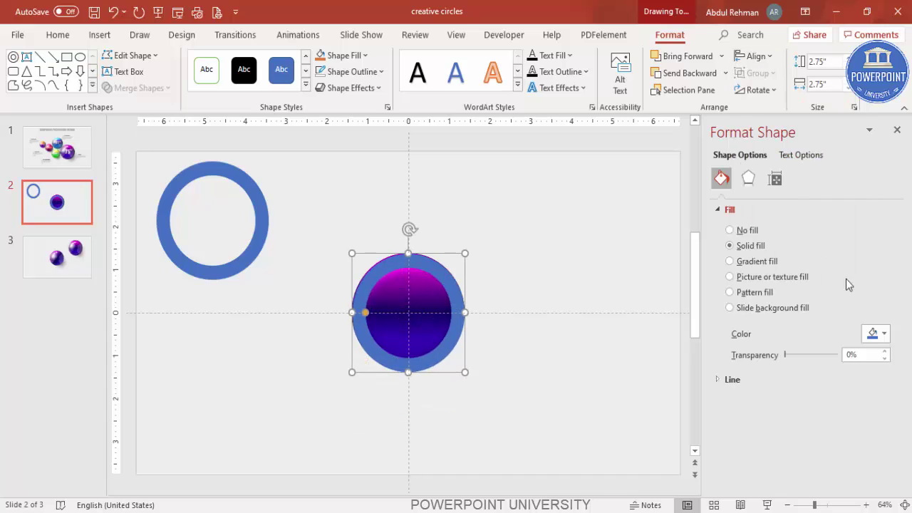
Step: Fill the centred ring white at roughly 84% transparency
left_click(875, 333)
left_click(802, 143)
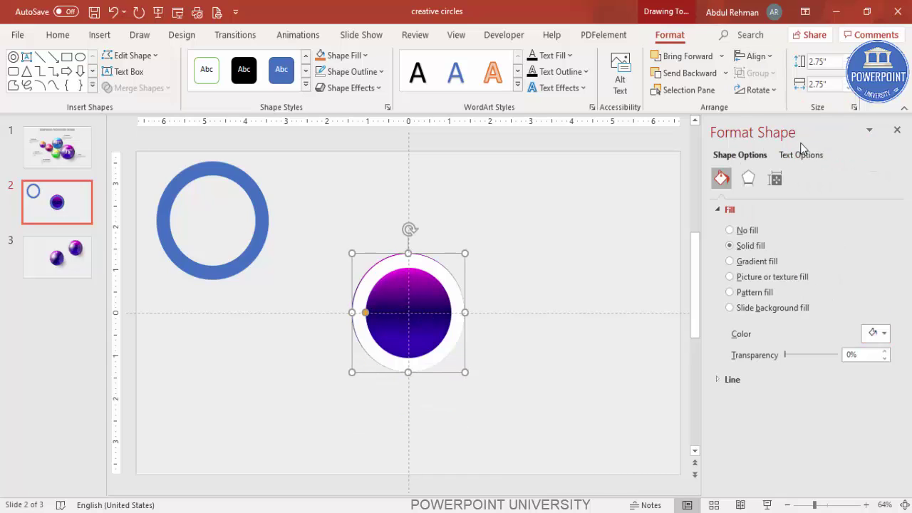
left_click_drag(785, 355, 830, 360)
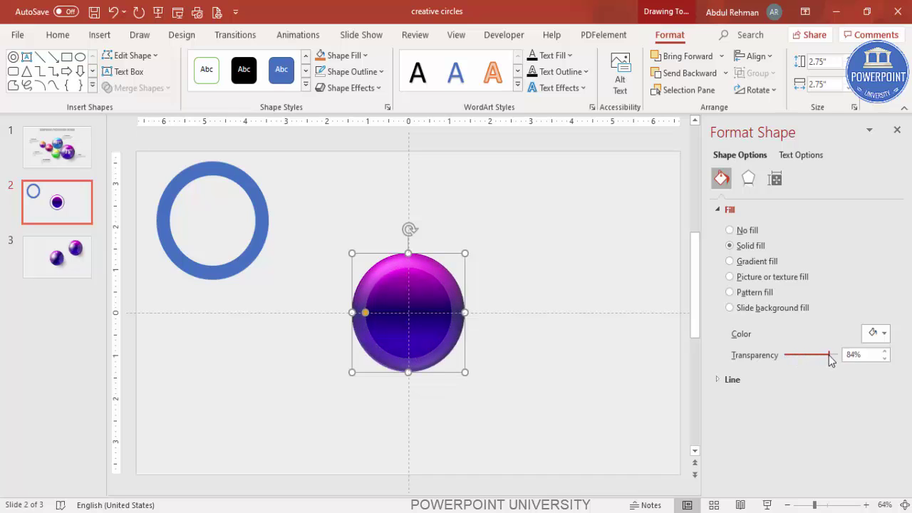
left_click(577, 225)
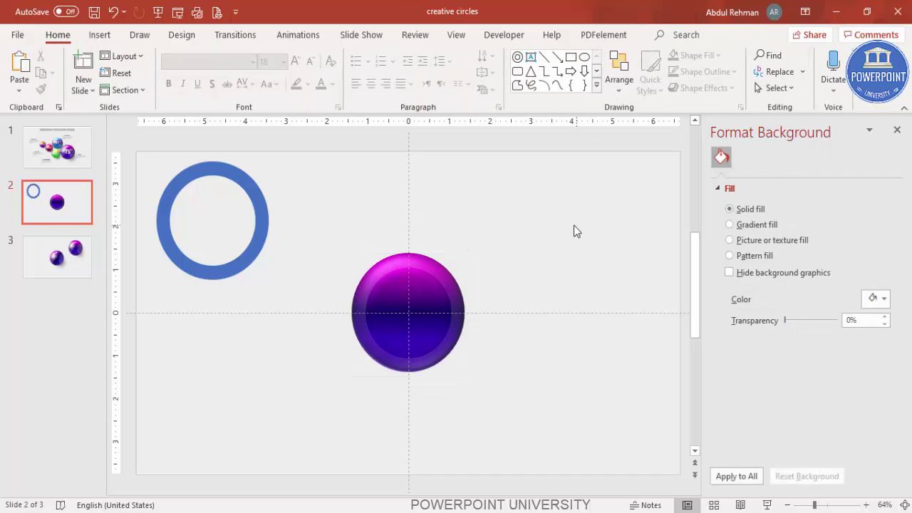
Step: Thicken the blue ring's band and centre it horizontally and vertically over the sphere
left_click(254, 207)
left_click_drag(171, 231, 183, 234)
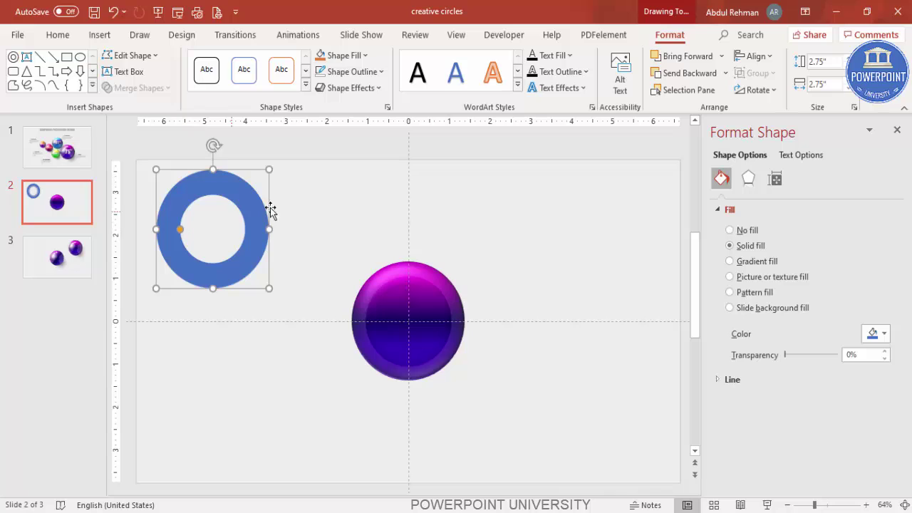
left_click_drag(255, 216, 292, 292)
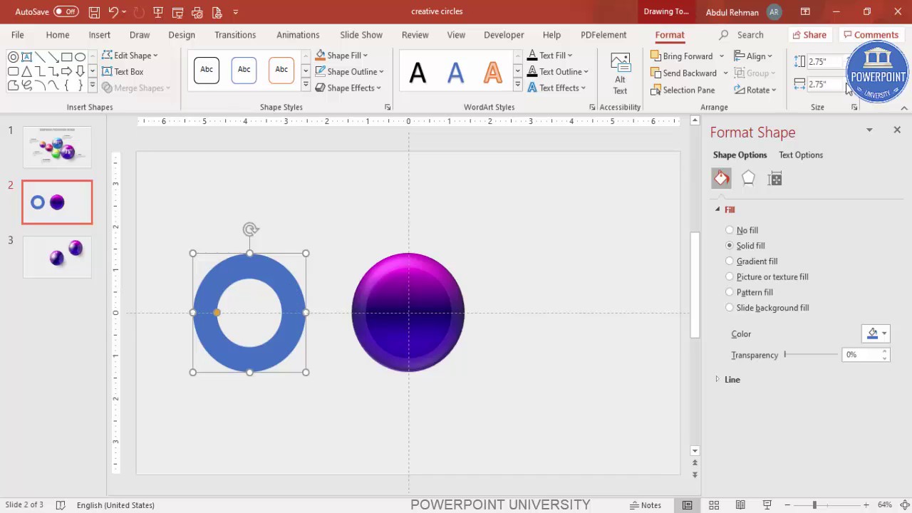
left_click(755, 55)
left_click(778, 95)
left_click(755, 56)
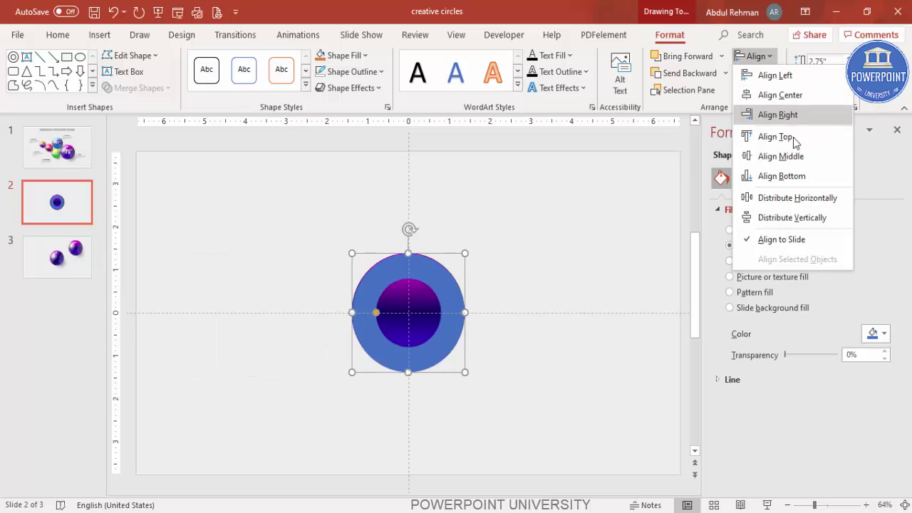
left_click(781, 156)
left_click(572, 240)
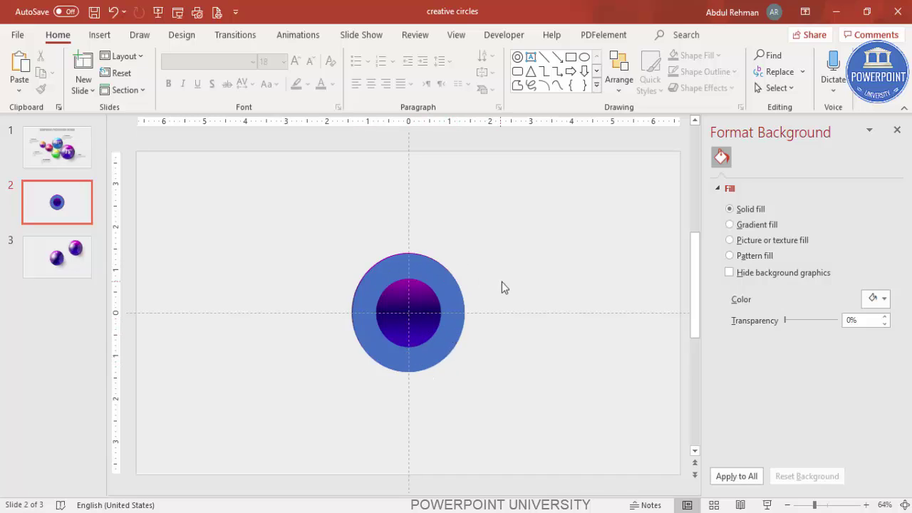
Step: Draw a rectangle from the blue ring's centre toward its lower right
left_click(100, 34)
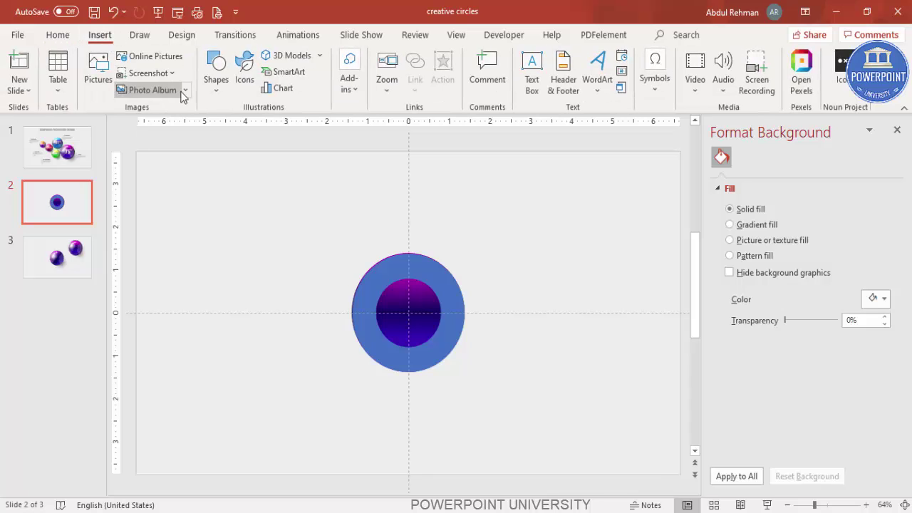
left_click(218, 91)
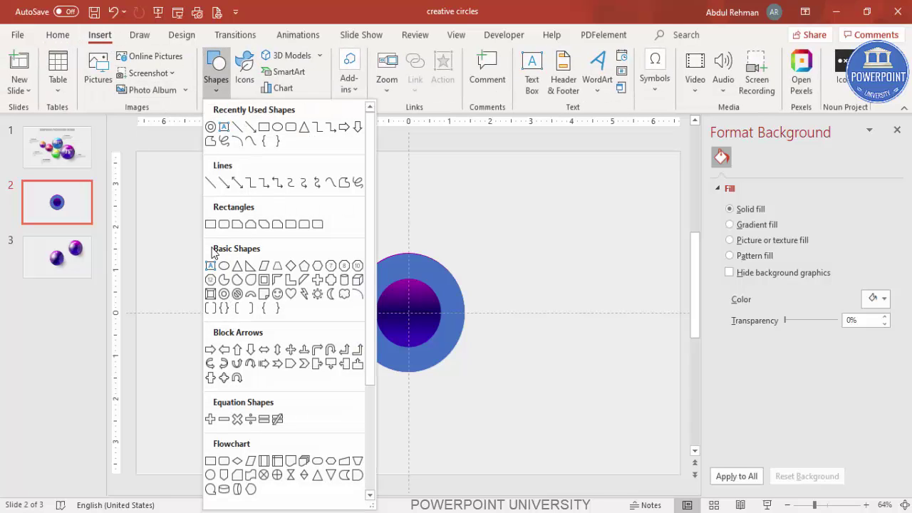
left_click(210, 224)
left_click_drag(409, 311, 481, 381)
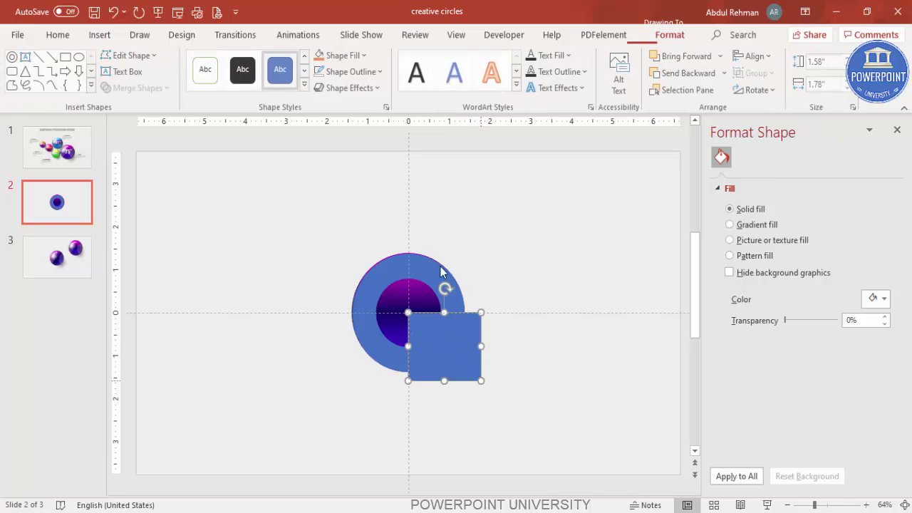
Step: Intersect the ring with the rectangle to leave a lower-right quarter ring
left_click(421, 264)
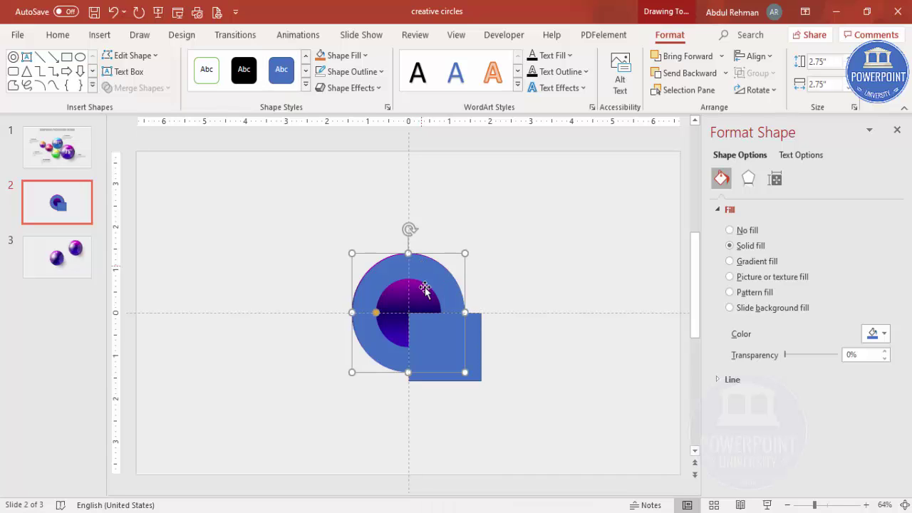
left_click(475, 341, "shift")
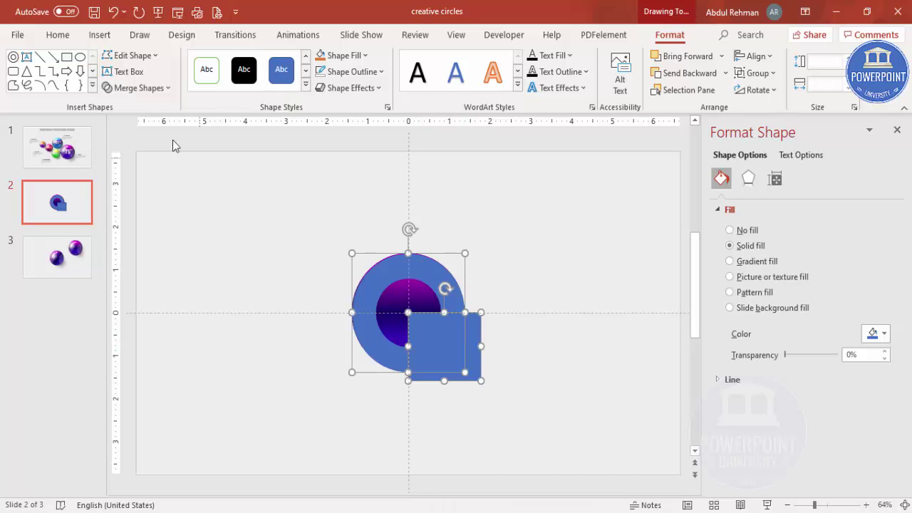
left_click(151, 88)
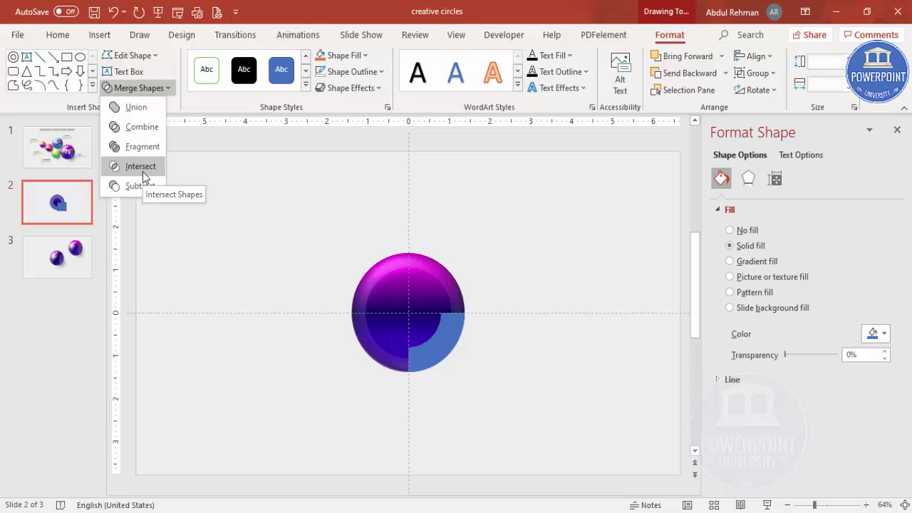
left_click(143, 170)
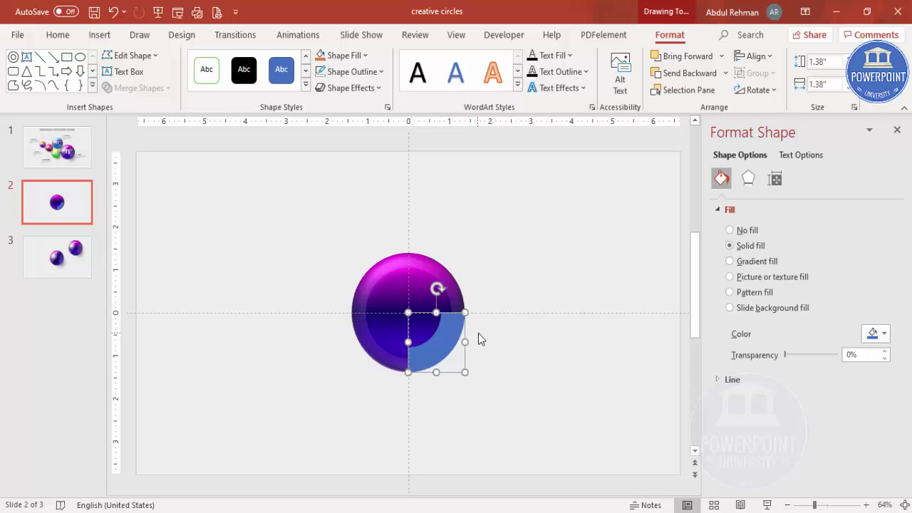
left_click(884, 333)
Step: Fill the quarter ring white at 66% transparency and rotate it along the sphere's right edge
left_click(802, 147)
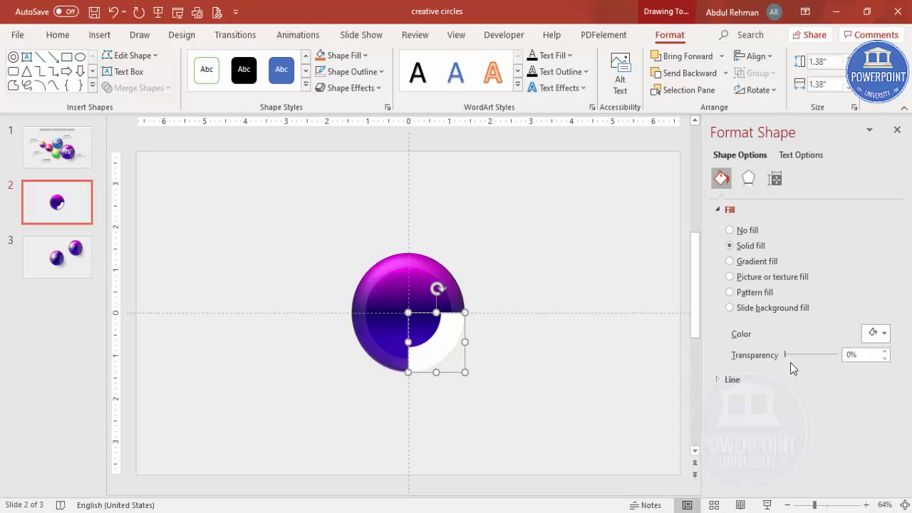
left_click_drag(786, 356, 821, 356)
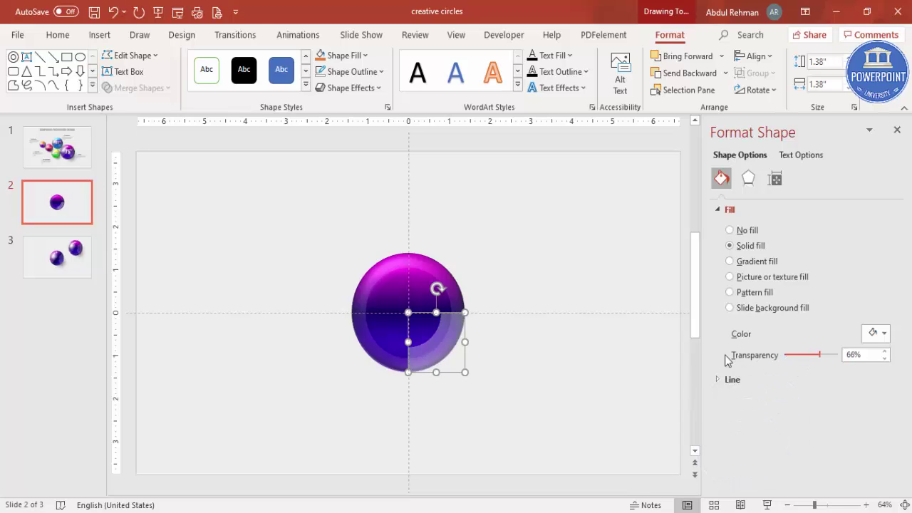
left_click_drag(437, 290, 455, 323)
left_click_drag(420, 274, 420, 276)
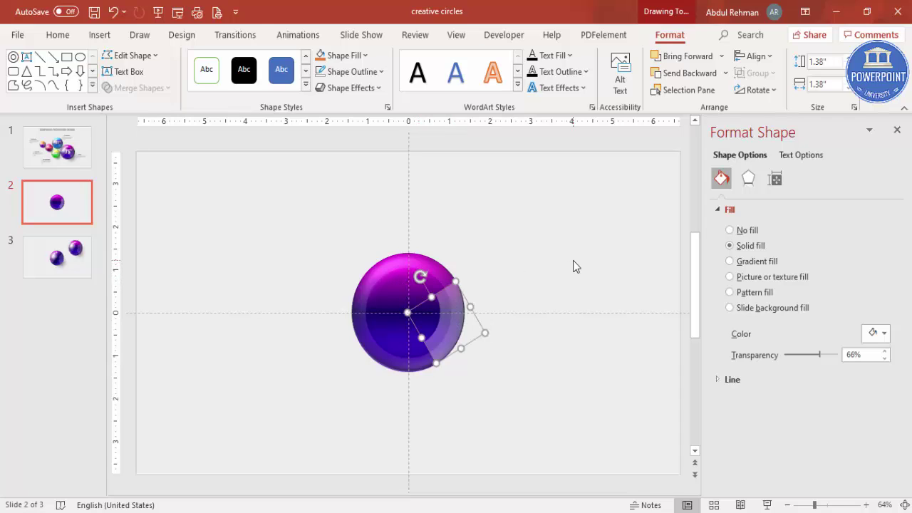
Step: Set the quarter ring to 77% transparency and add a horizontally flipped copy on the sphere's left
key("ctrl+z")
key("ctrl+y")
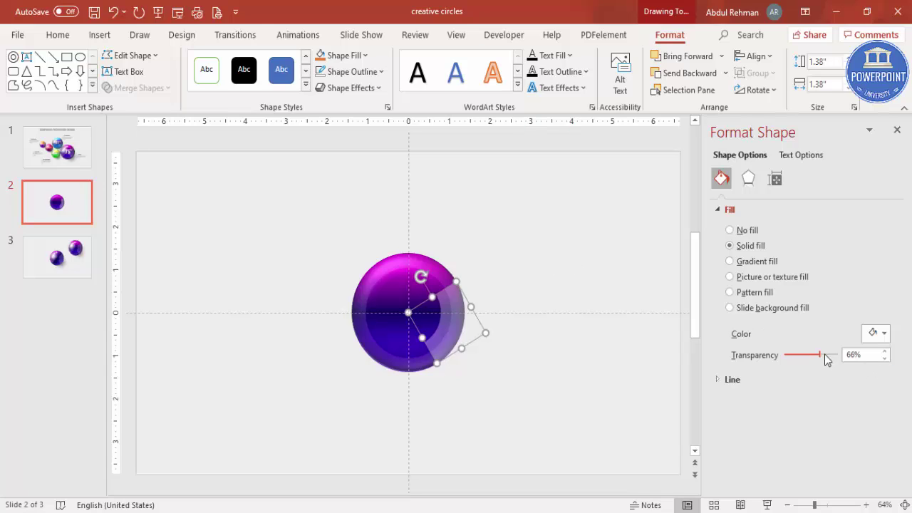
left_click_drag(823, 354, 827, 355)
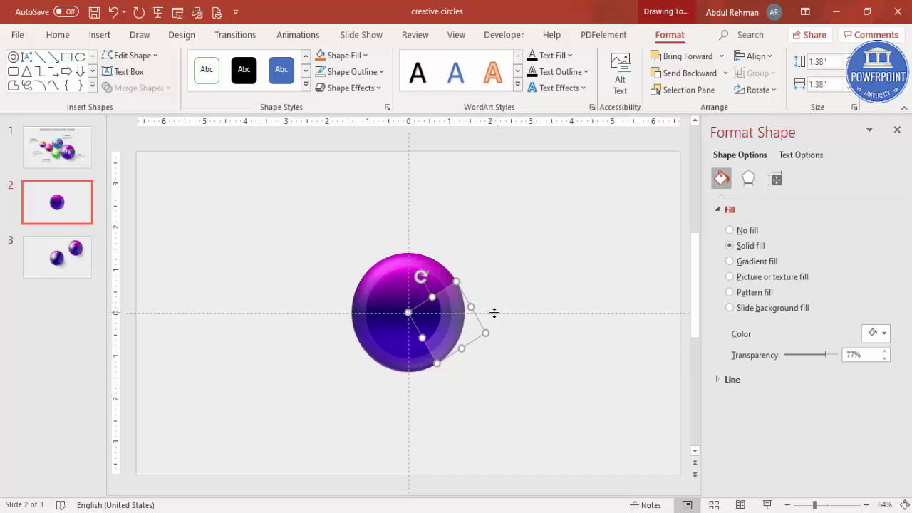
left_click_drag(444, 325, 377, 324)
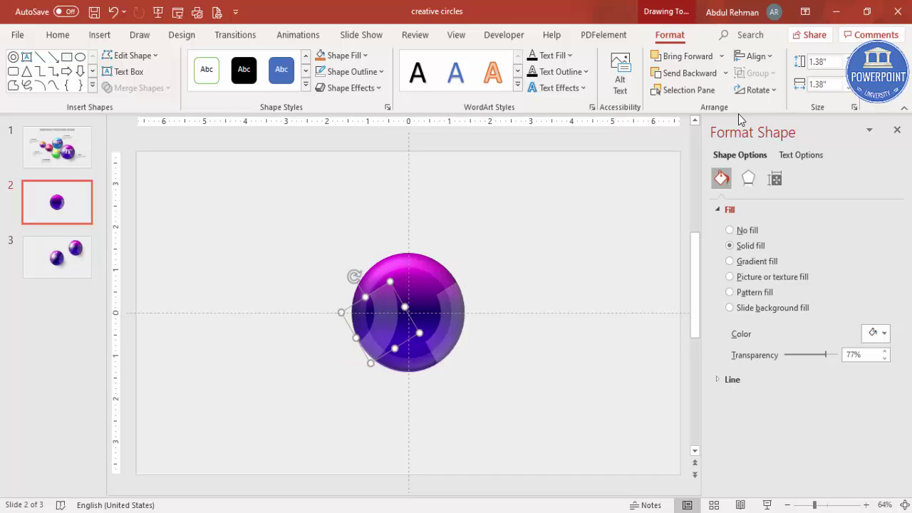
left_click(753, 90)
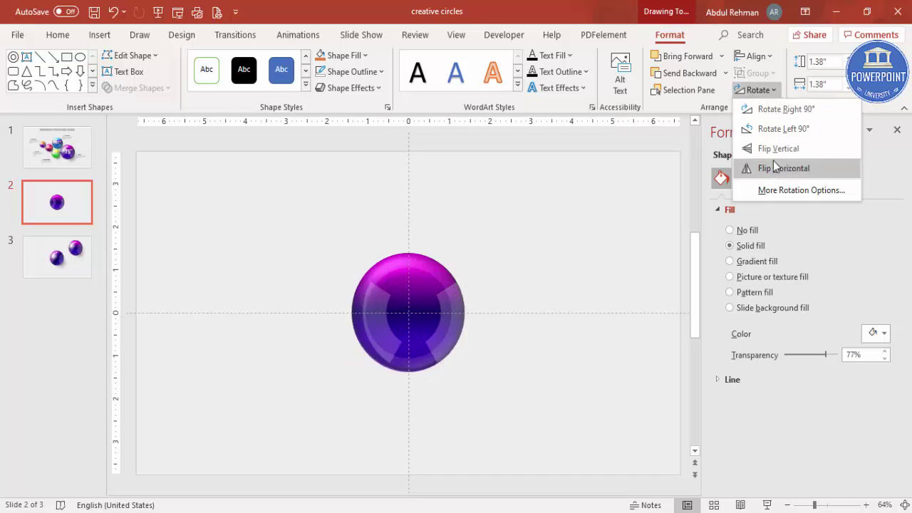
left_click(773, 162)
key("Escape")
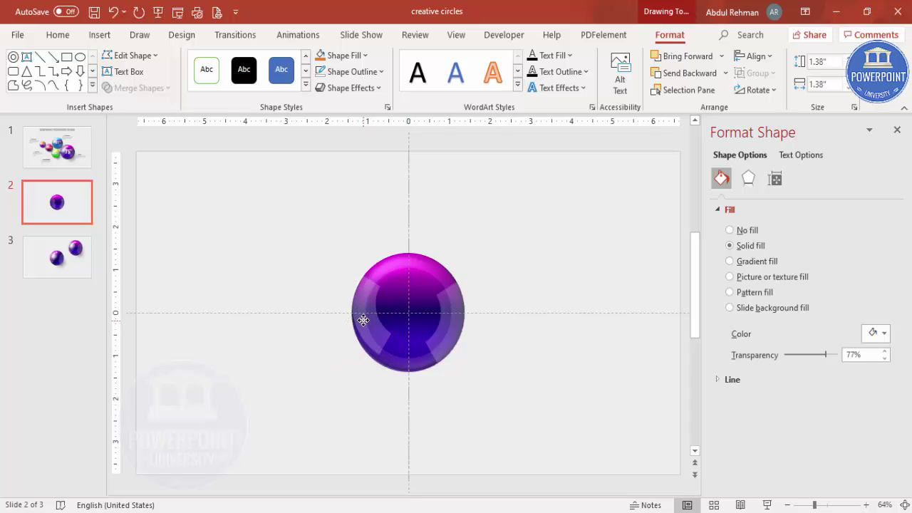
Step: Nudge the mirrored left quarter ring slightly left into place
left_click(362, 322)
left_click(524, 280)
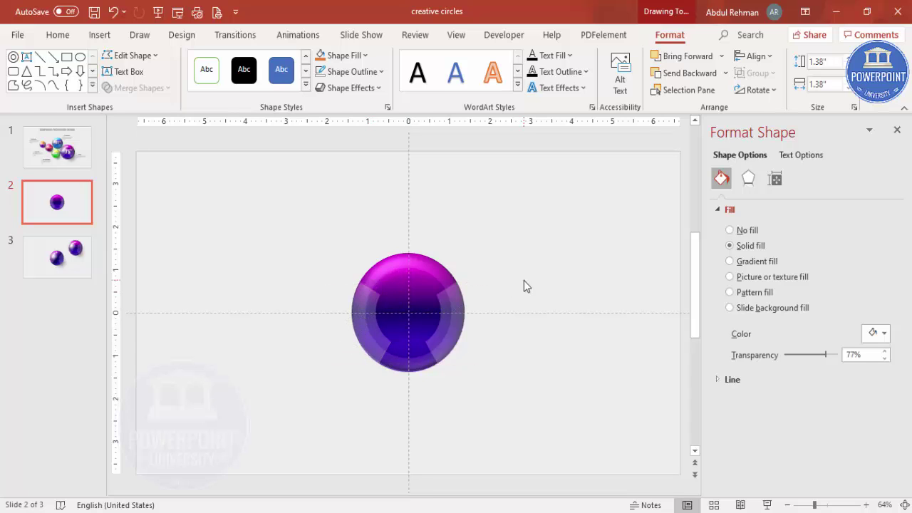
left_click(364, 299)
left_click(396, 278)
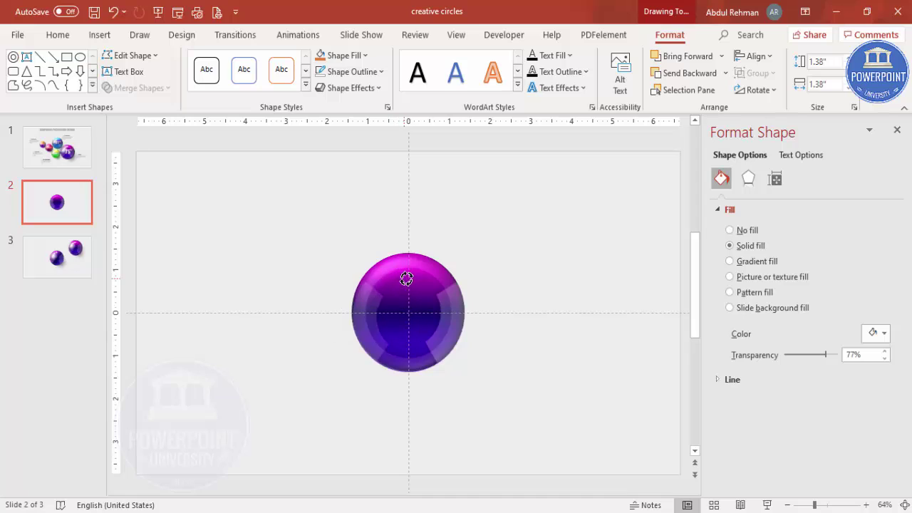
left_click(408, 281)
left_click(370, 292)
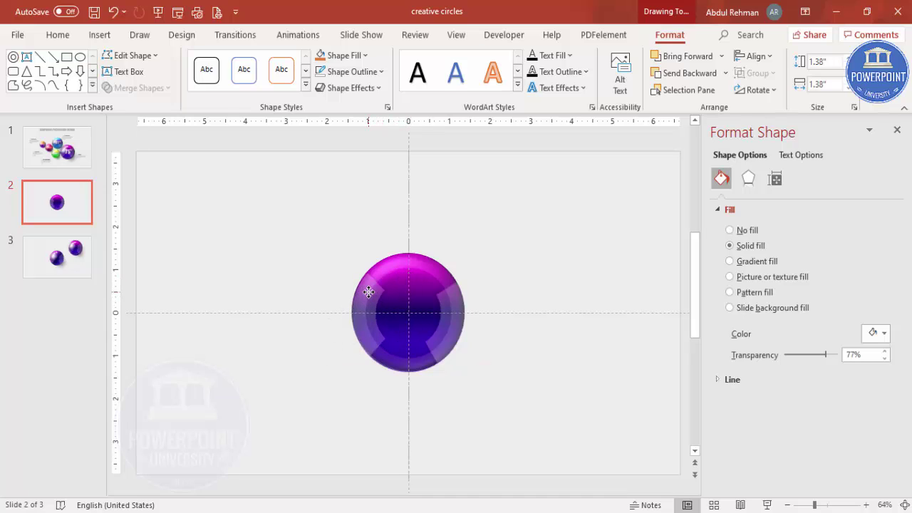
left_click(368, 292)
key("ctrl+Left")
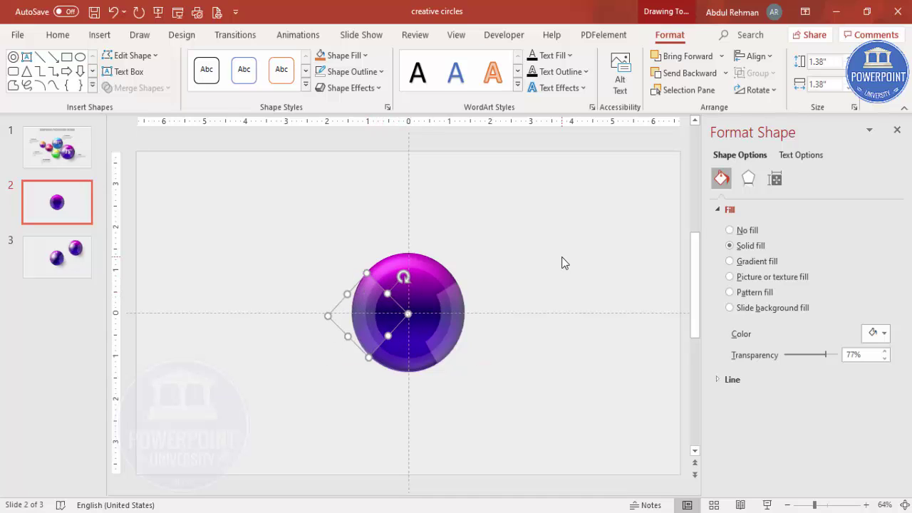
left_click(555, 243)
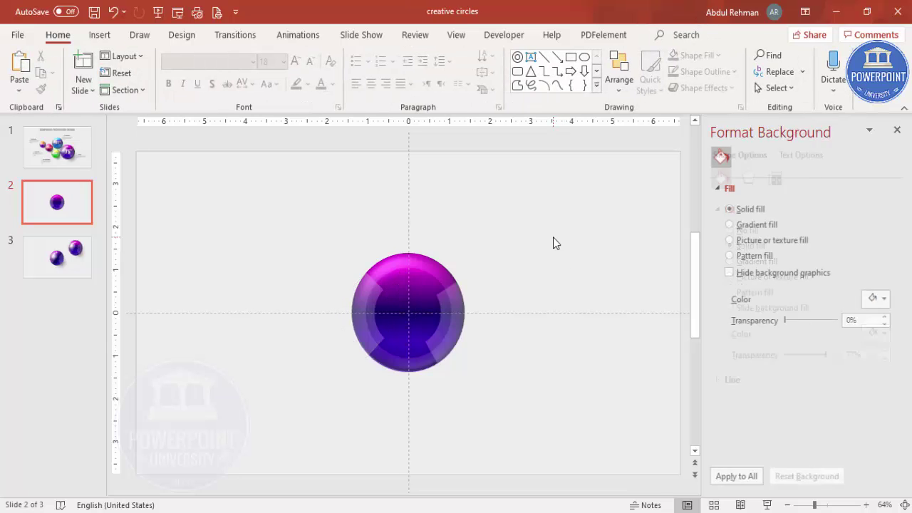
Step: Draw an oval to the left of the purple sphere
left_click(100, 35)
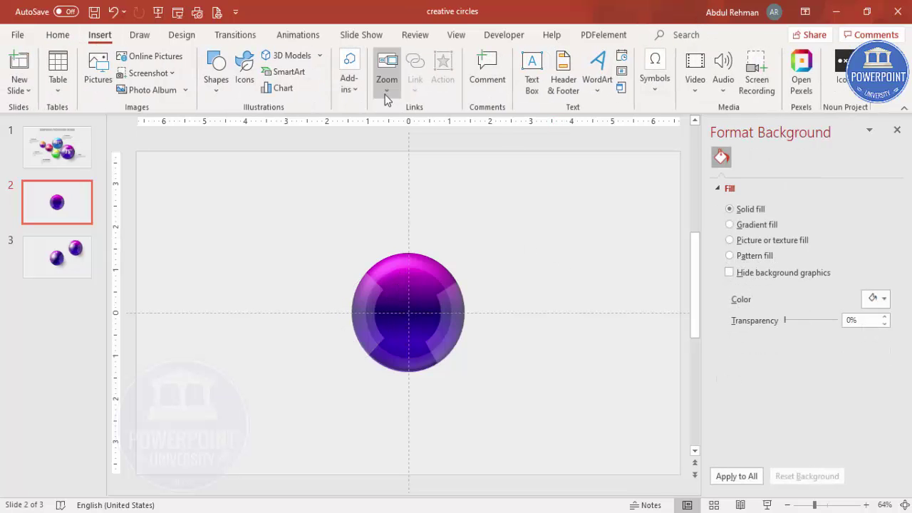
left_click(209, 90)
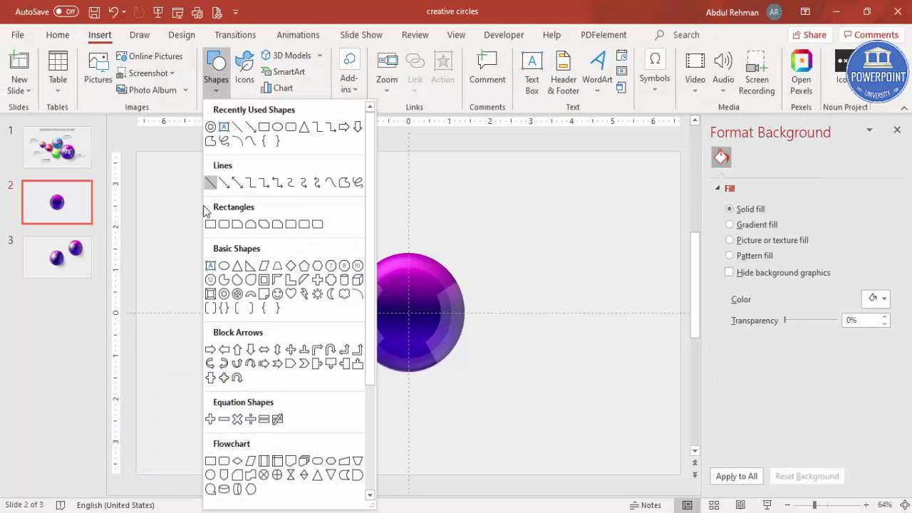
left_click(224, 266)
left_click_drag(238, 228, 337, 298)
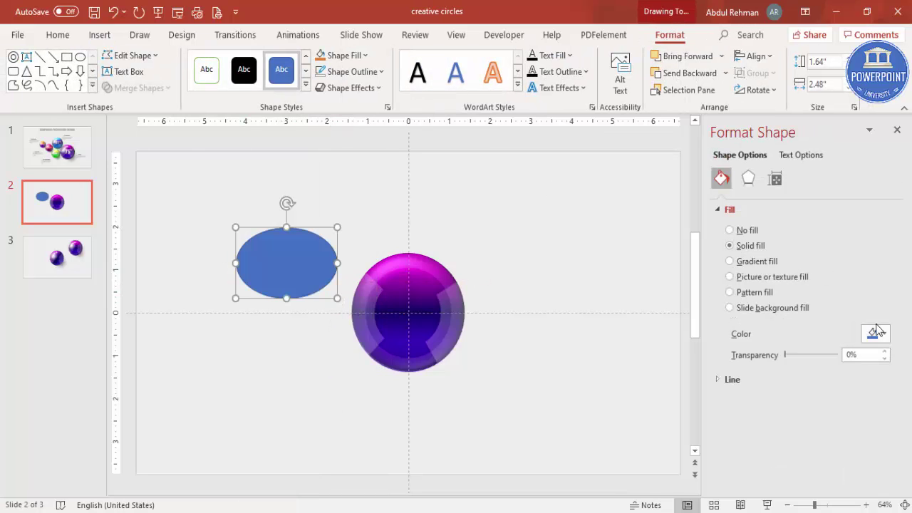
Step: Give the oval a gradient fill reduced to two stops
left_click(759, 263)
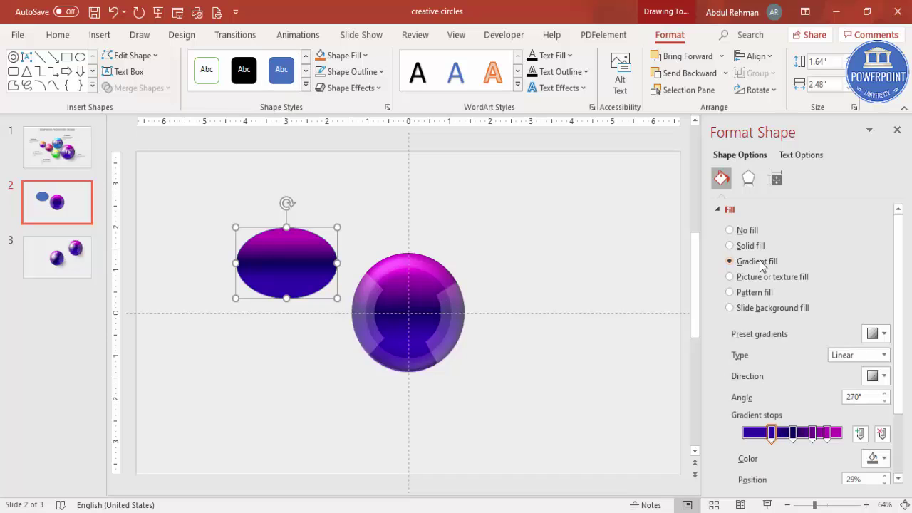
left_click(795, 434)
left_click(881, 435)
left_click(881, 435)
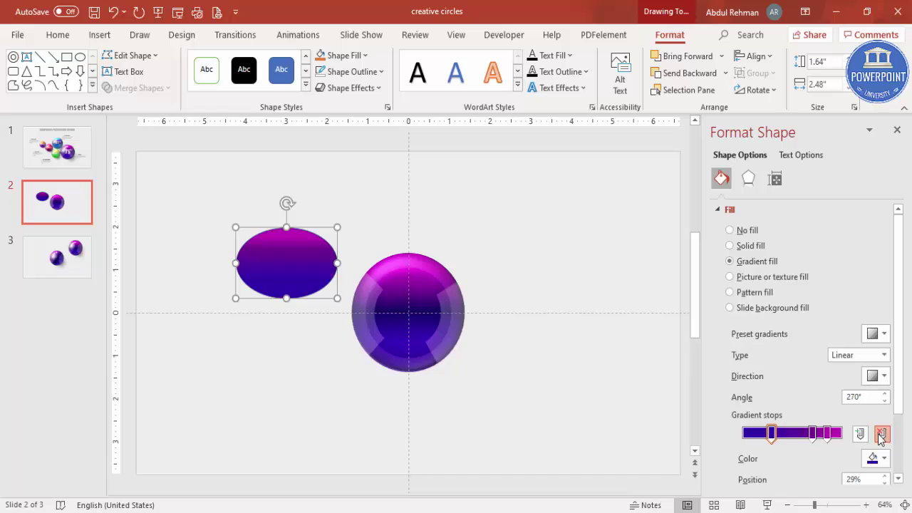
left_click(880, 435)
left_click_drag(811, 435, 742, 435)
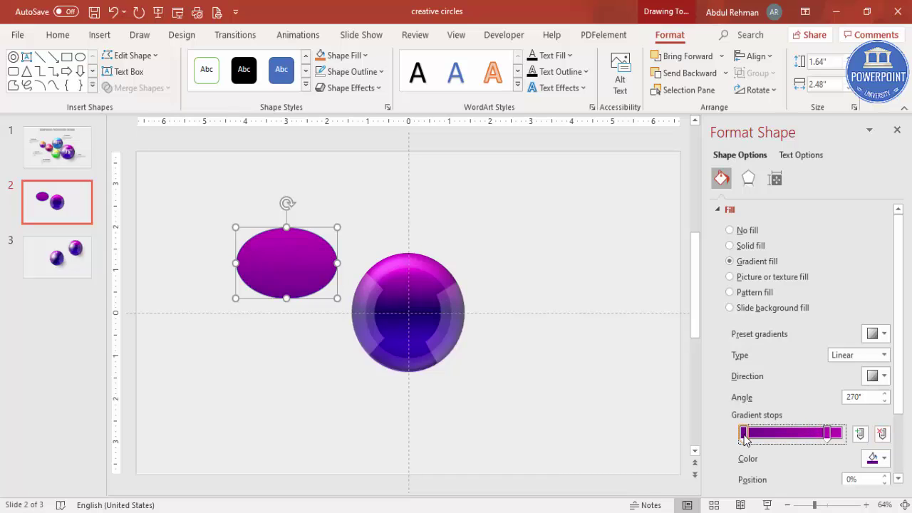
Step: Make the first stop white and sample the light-grey background for the 86% stop
left_click(878, 458)
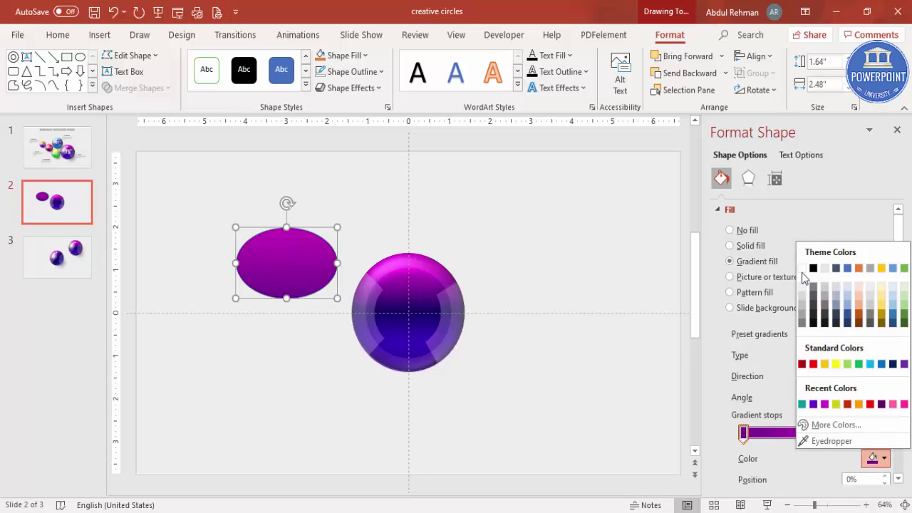
left_click(801, 268)
left_click(828, 432)
left_click(871, 460)
left_click(827, 446)
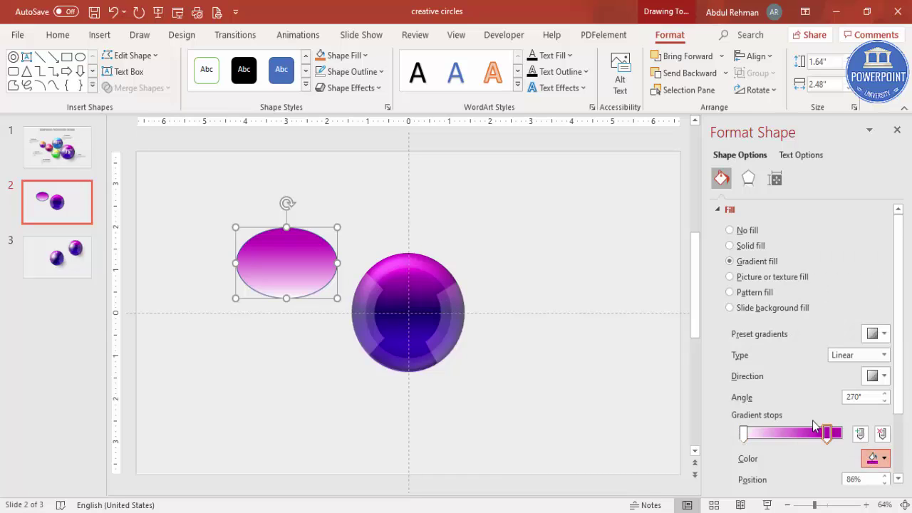
left_click(524, 269)
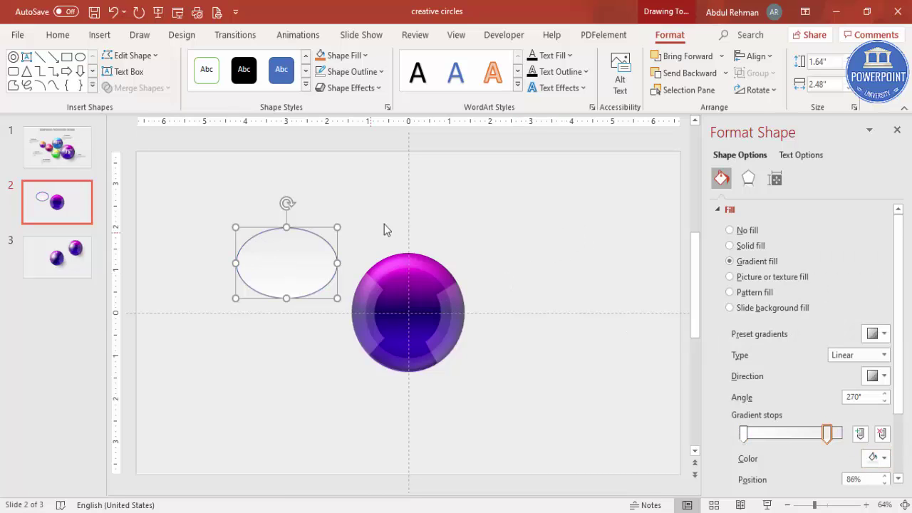
Step: Remove the oval's outline and make its gradient radial from the centre
left_click(368, 71)
left_click(371, 268)
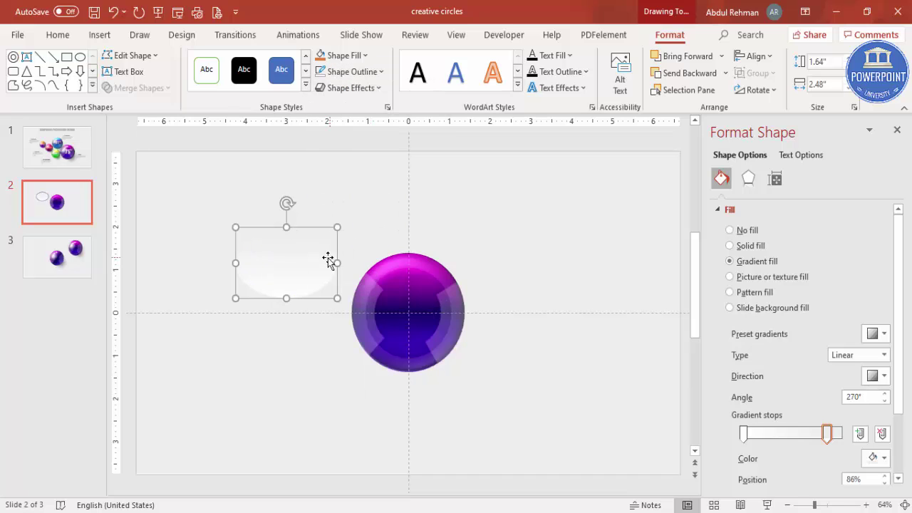
left_click(858, 355)
left_click(842, 380)
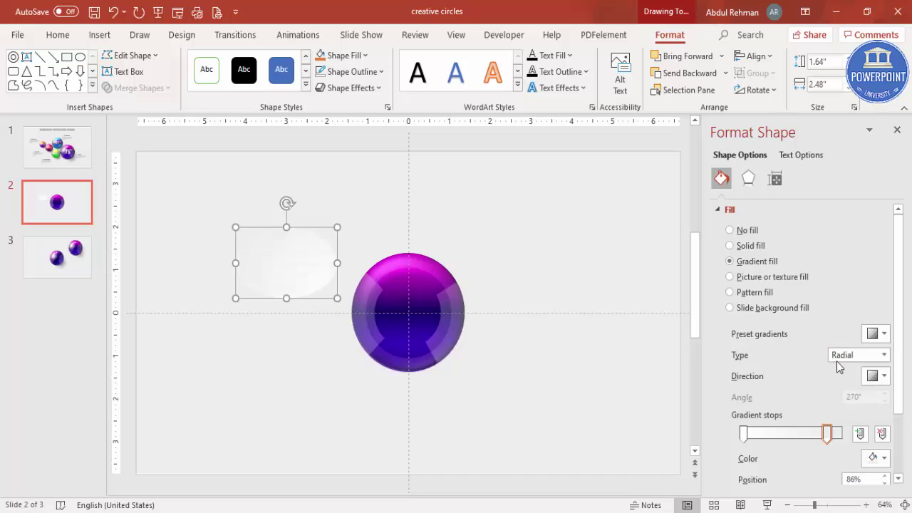
left_click(877, 376)
left_click(835, 403)
Step: Move the oval over the sphere's upper half and make its 86% stop 100% transparent
left_click_drag(306, 267, 409, 290)
left_click_drag(901, 325, 902, 391)
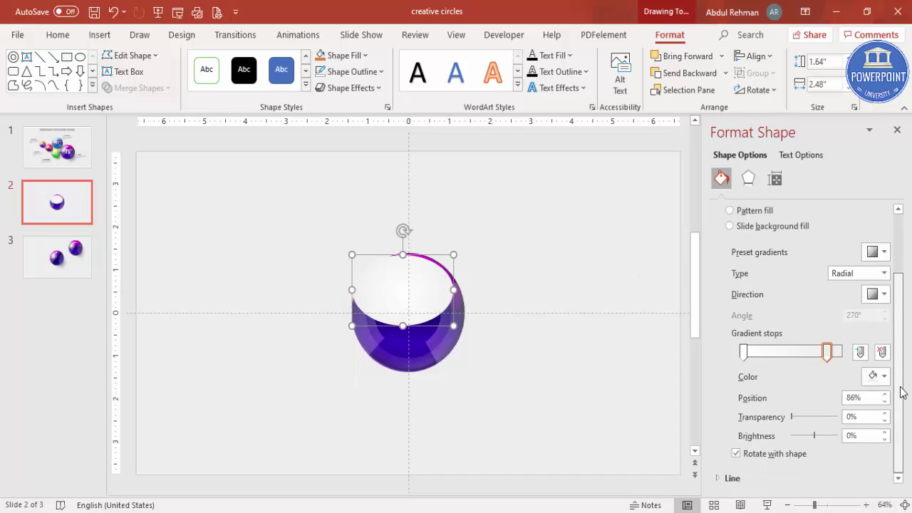
left_click(828, 352)
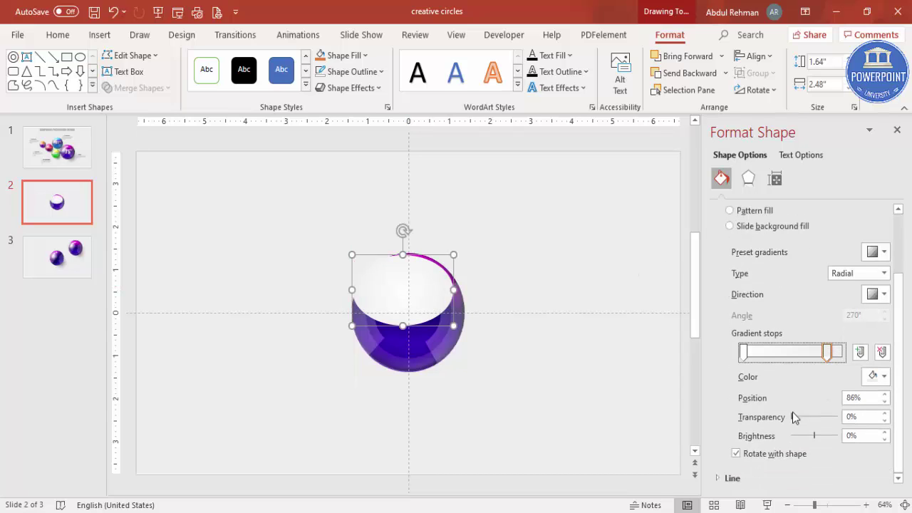
left_click_drag(791, 420, 853, 424)
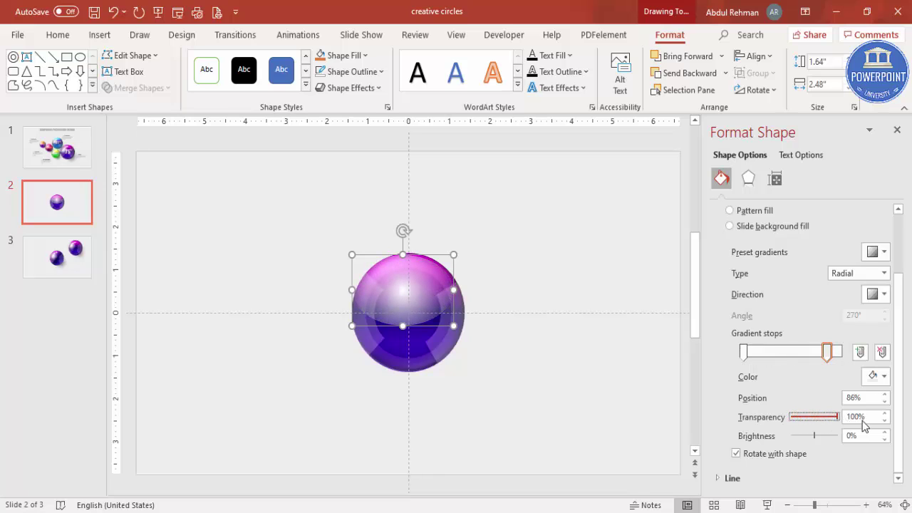
Step: Make the oval's outer stop the sphere's eyedropped purple at 100% transparency, and the white centre stop 15% transparent
left_click(881, 377)
left_click(832, 361)
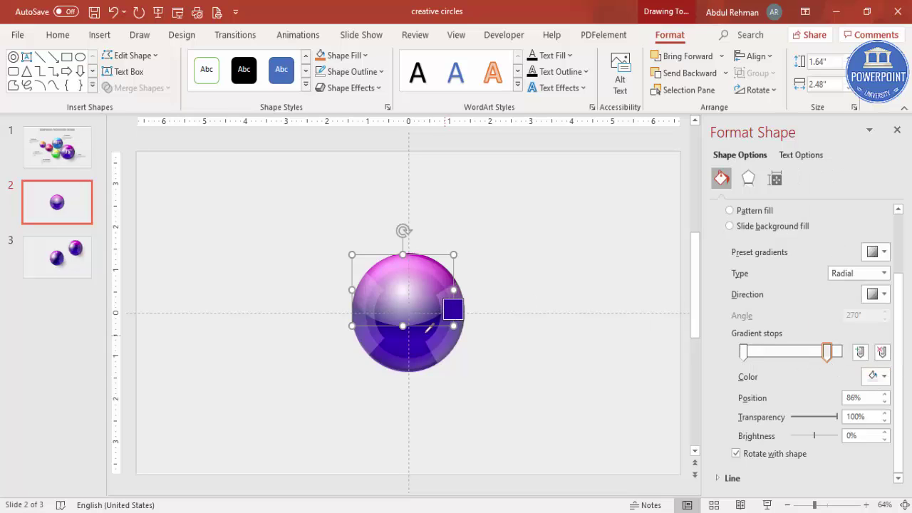
left_click(424, 333)
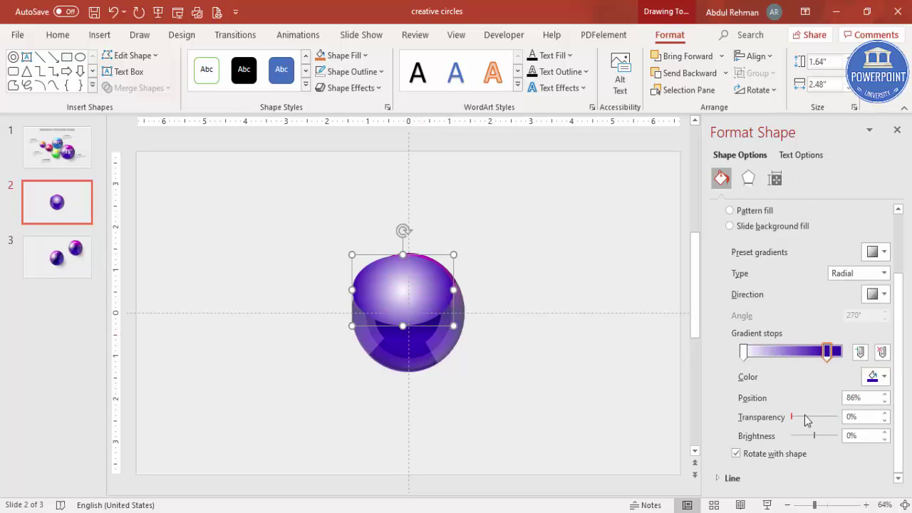
left_click_drag(791, 418, 848, 419)
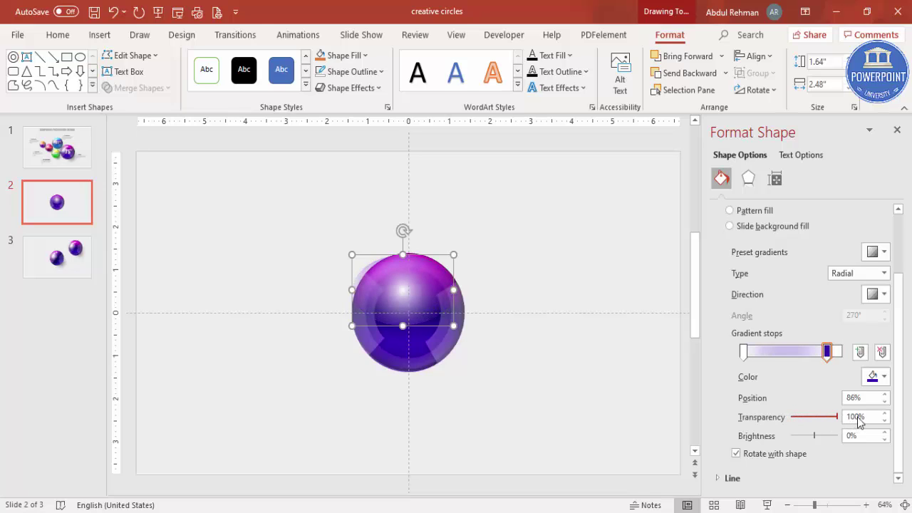
left_click(743, 352)
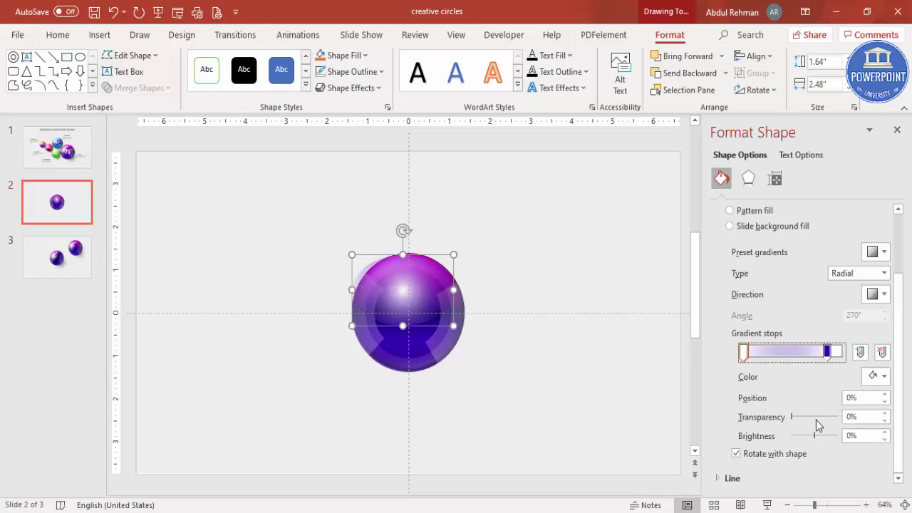
left_click_drag(791, 419, 797, 420)
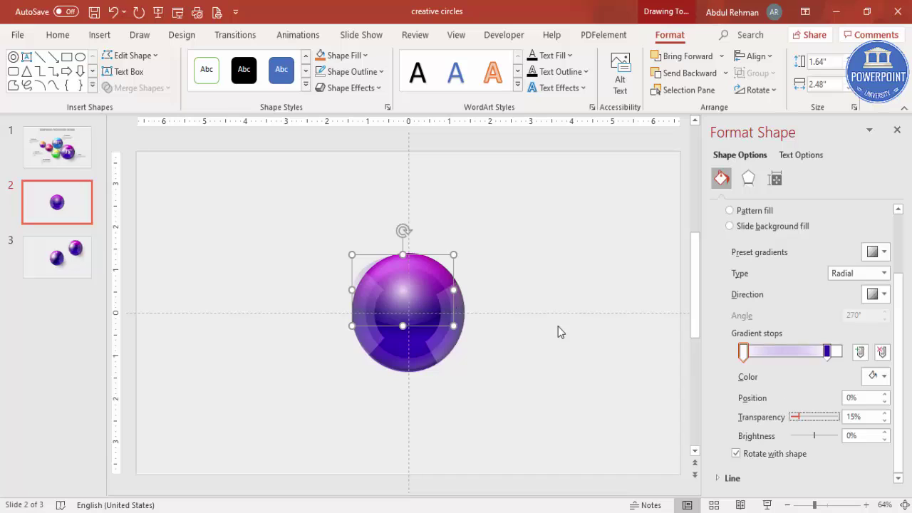
Step: Shrink the highlight oval to 2.14" by 1.43", tilt it slightly and nudge it into place on the sphere
left_click_drag(349, 255, 363, 261)
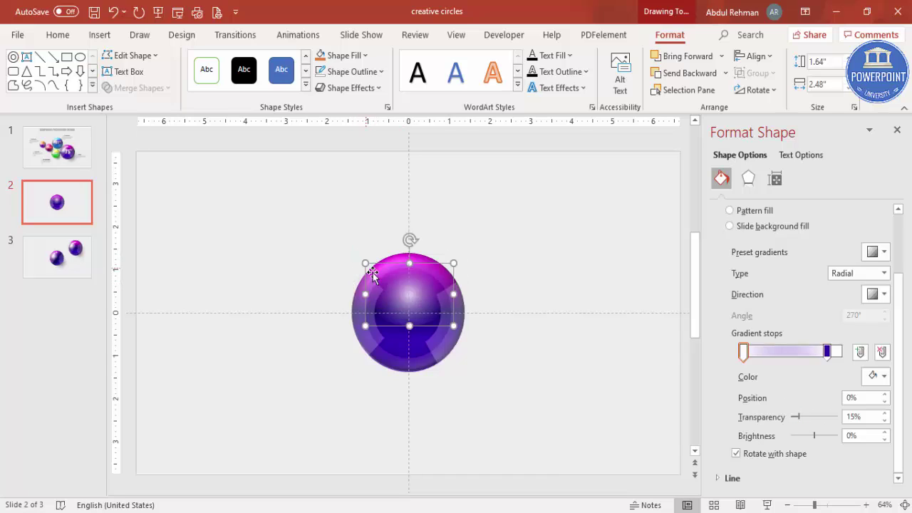
left_click_drag(413, 291, 400, 283)
left_click(392, 235)
key("ctrl+z")
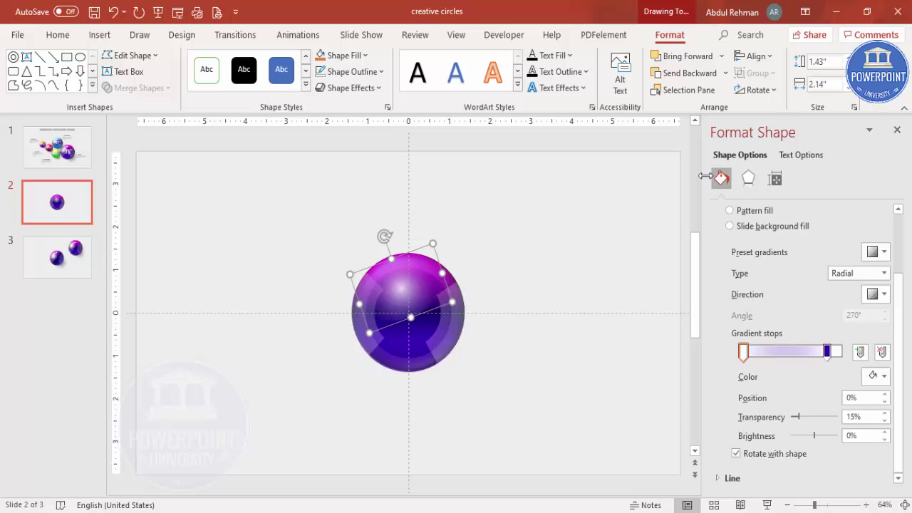